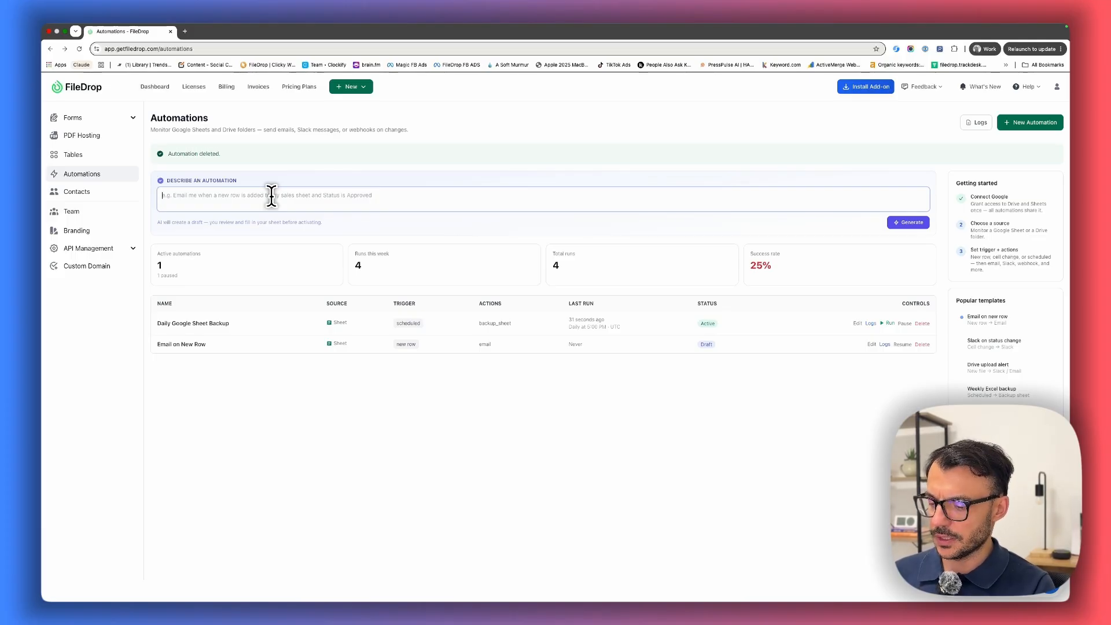
# - Generate an automation draft from the description "monitor a google drive folder and update a google sheet"
pyautogui.write('monitor a google drive folder and update a google sheet')
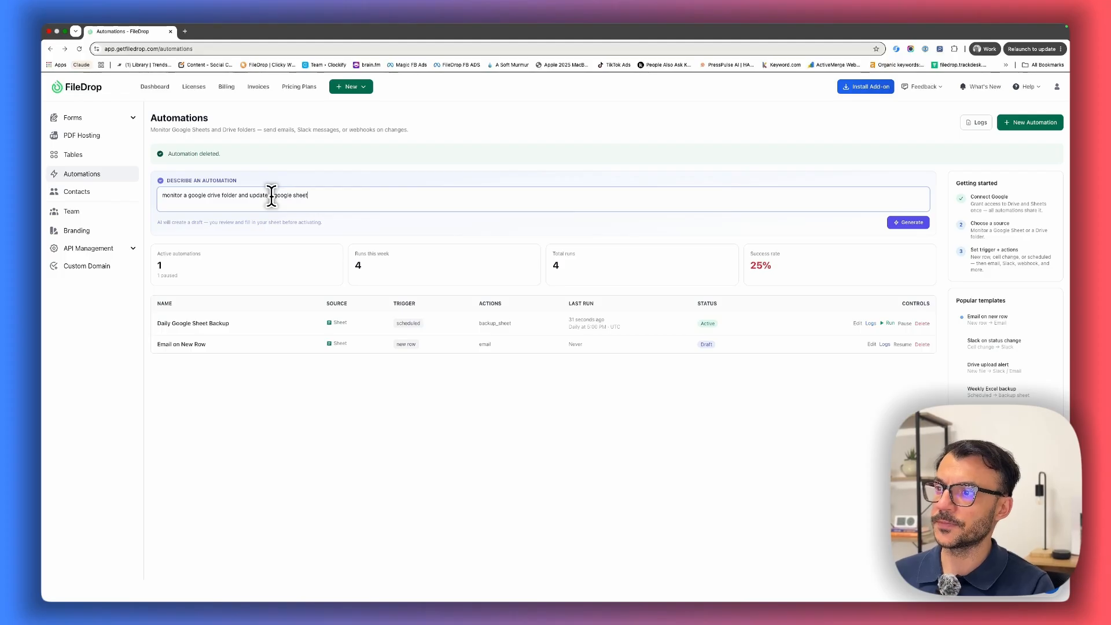
pyautogui.click(907, 222)
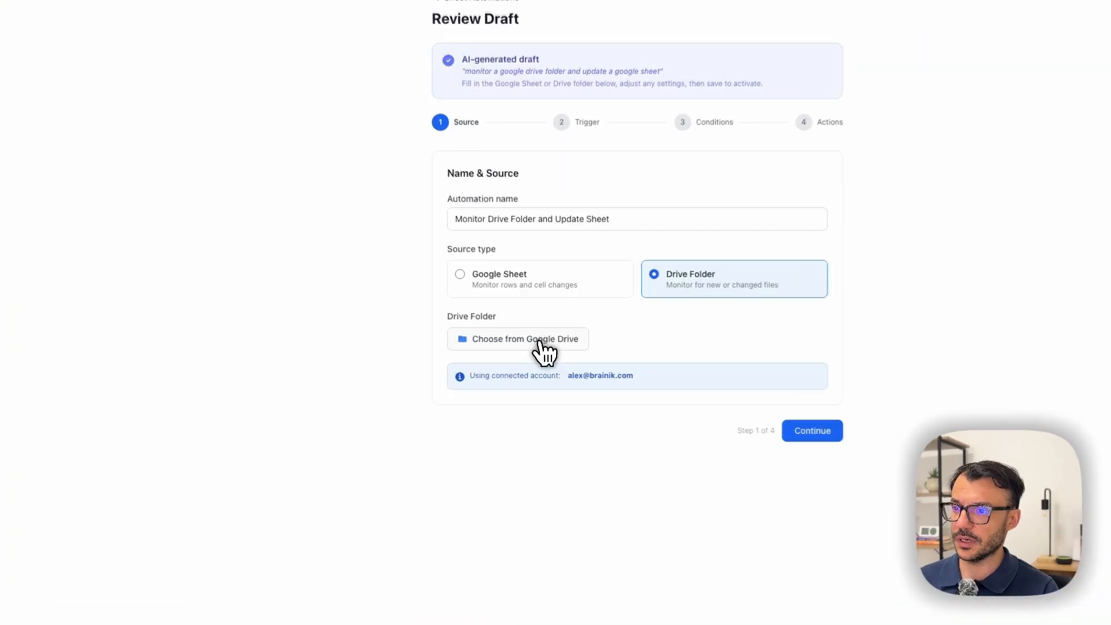
# - Choose the Drive folder "Folder Test 1" as the automation's source and proceed to the trigger settings
pyautogui.click(541, 340)
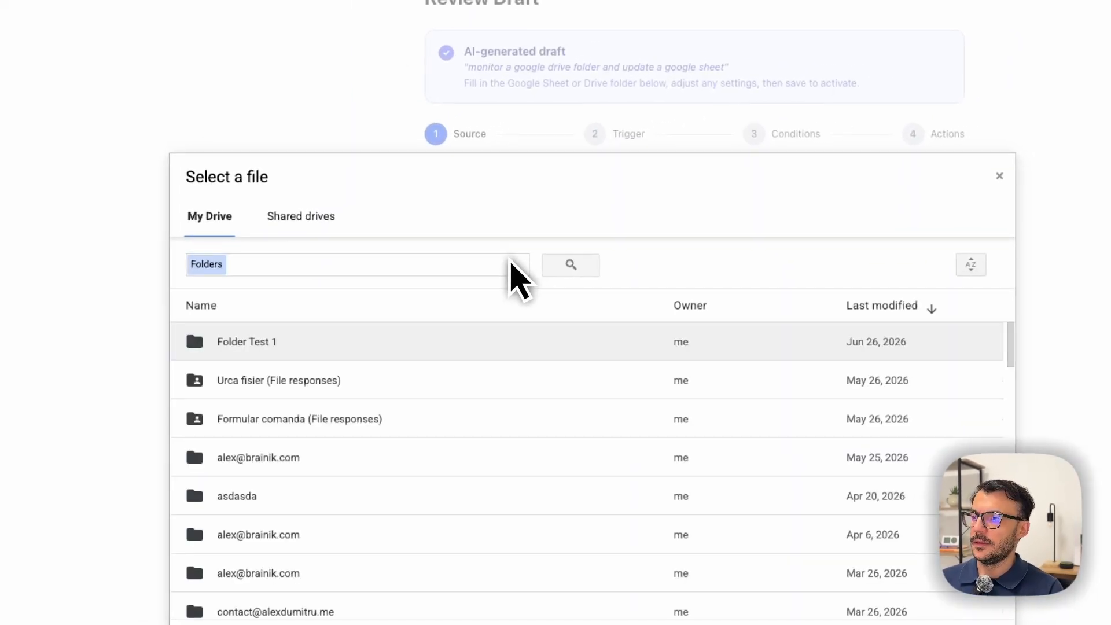
pyautogui.click(334, 346)
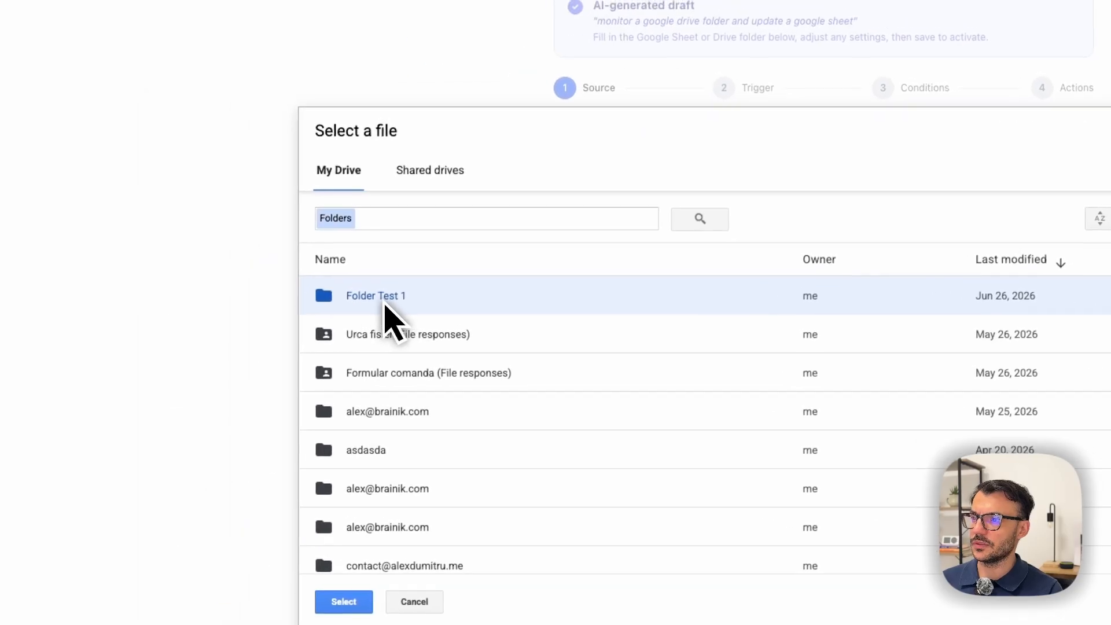
pyautogui.click(344, 601)
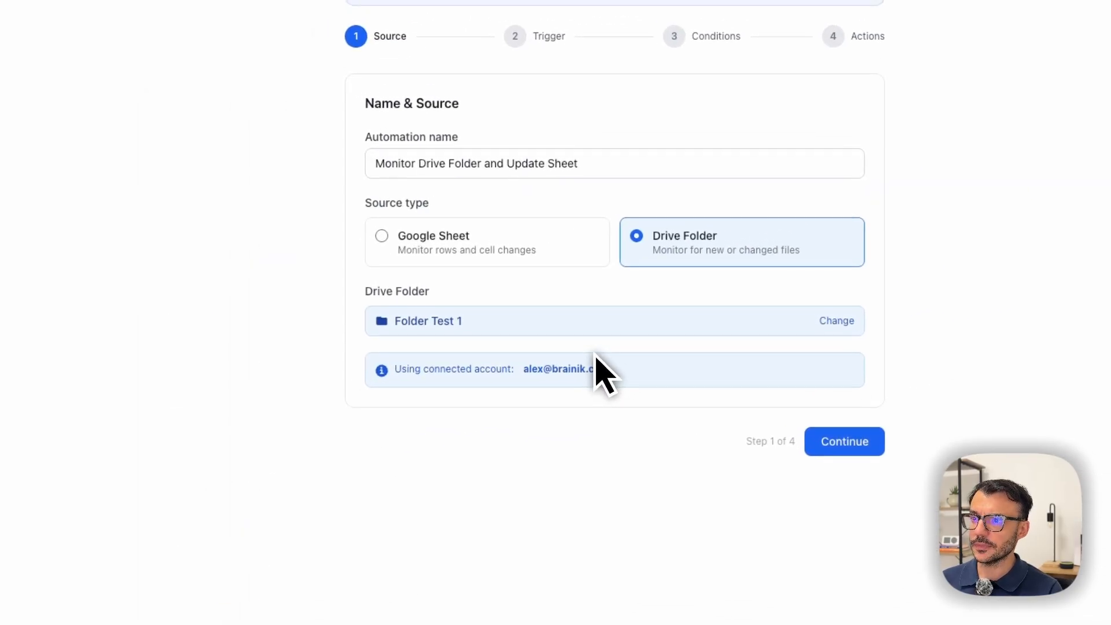
pyautogui.moveTo(478, 324); pyautogui.dragTo(406, 317)
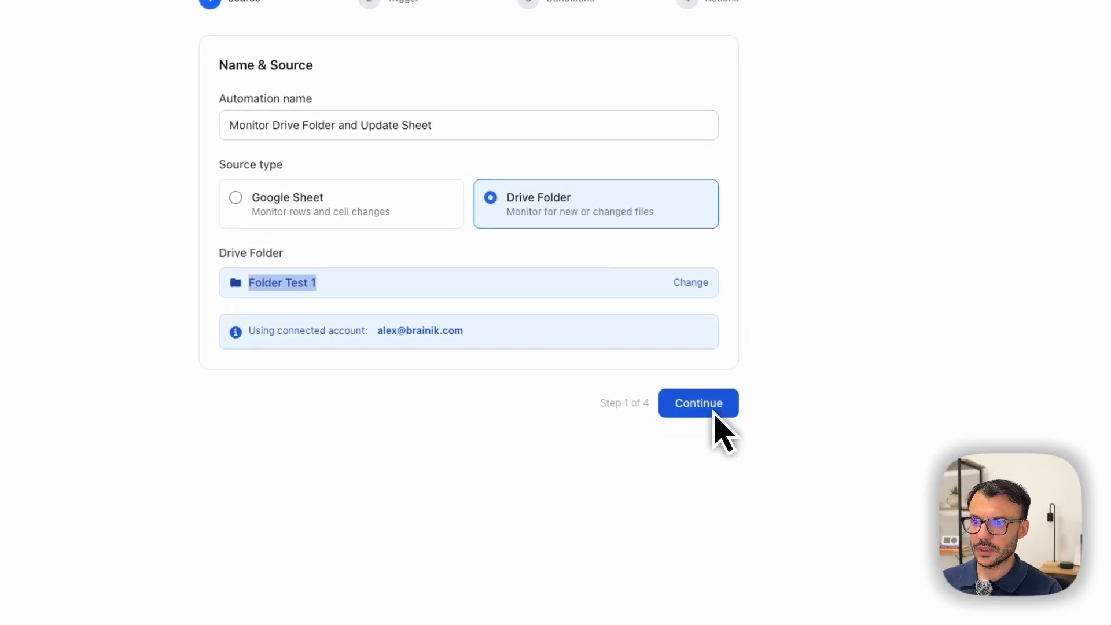
pyautogui.click(716, 407)
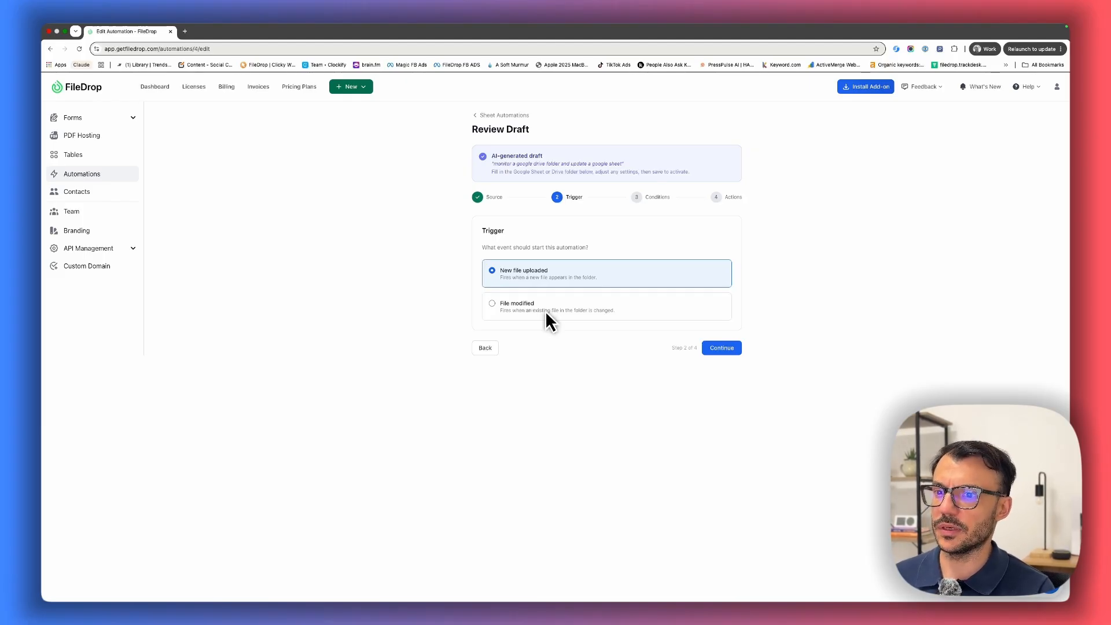
# - Accept the "New file uploaded" trigger and proceed to the actions without any conditions
pyautogui.click(727, 348)
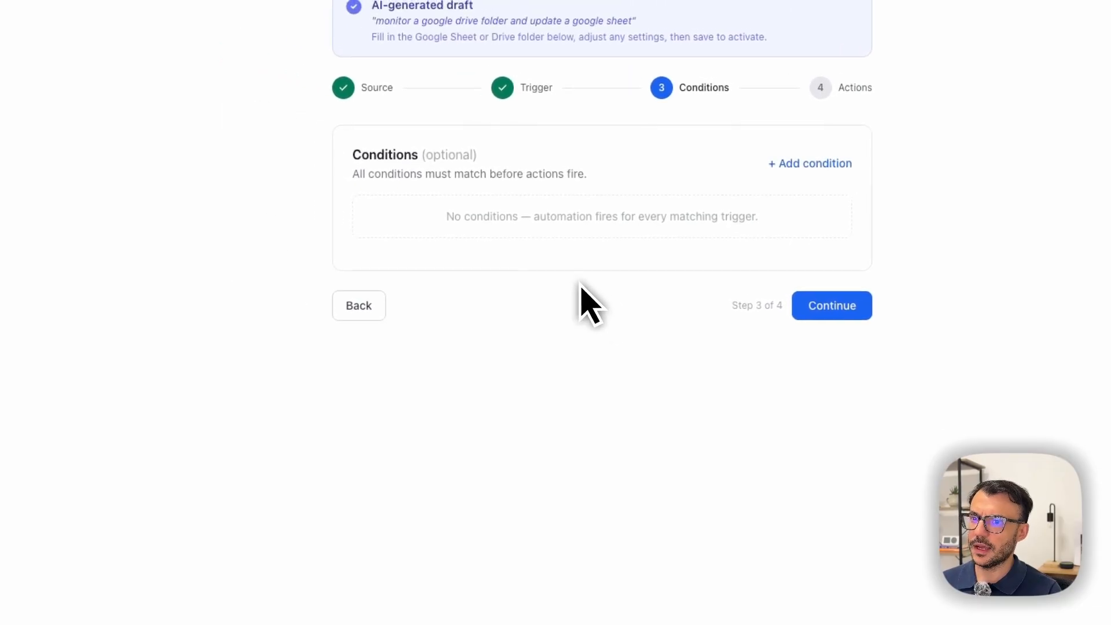
pyautogui.click(810, 160)
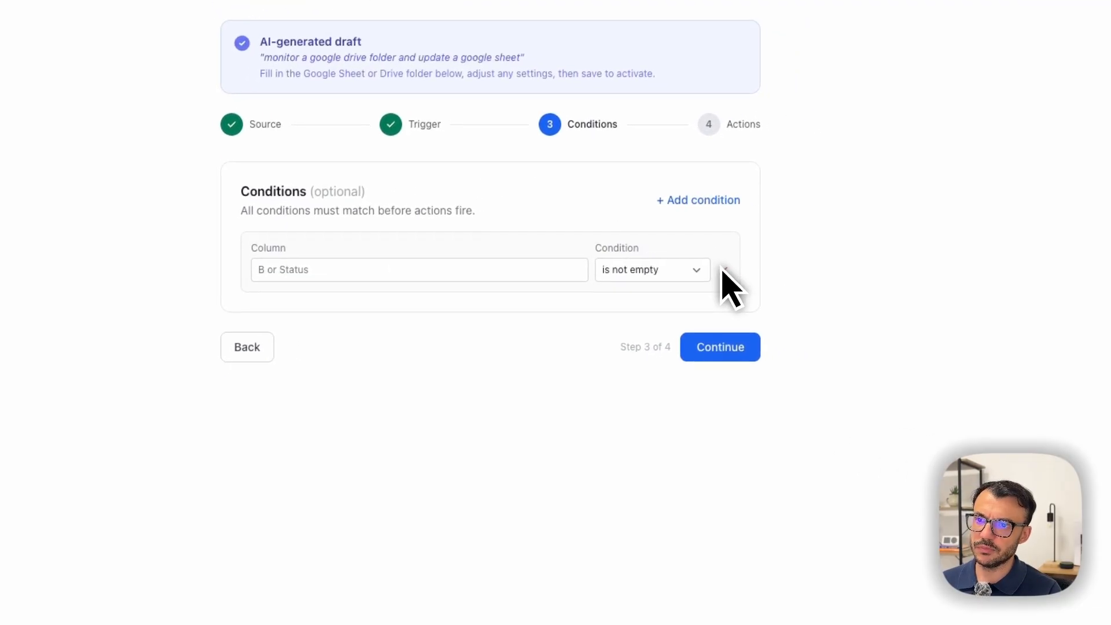
pyautogui.click(753, 274)
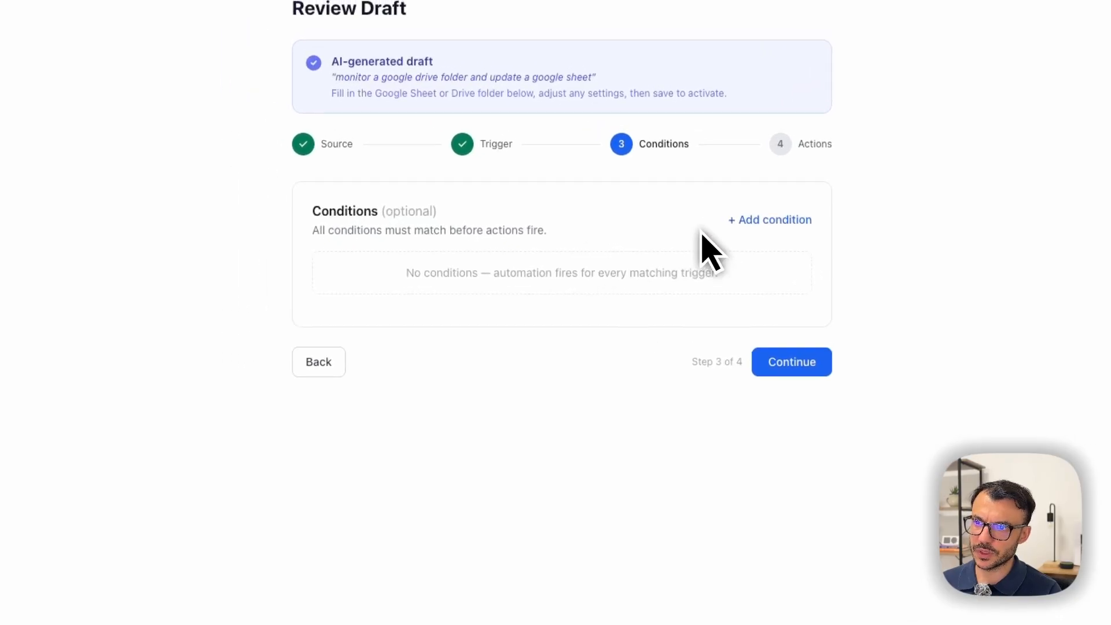
pyautogui.click(730, 343)
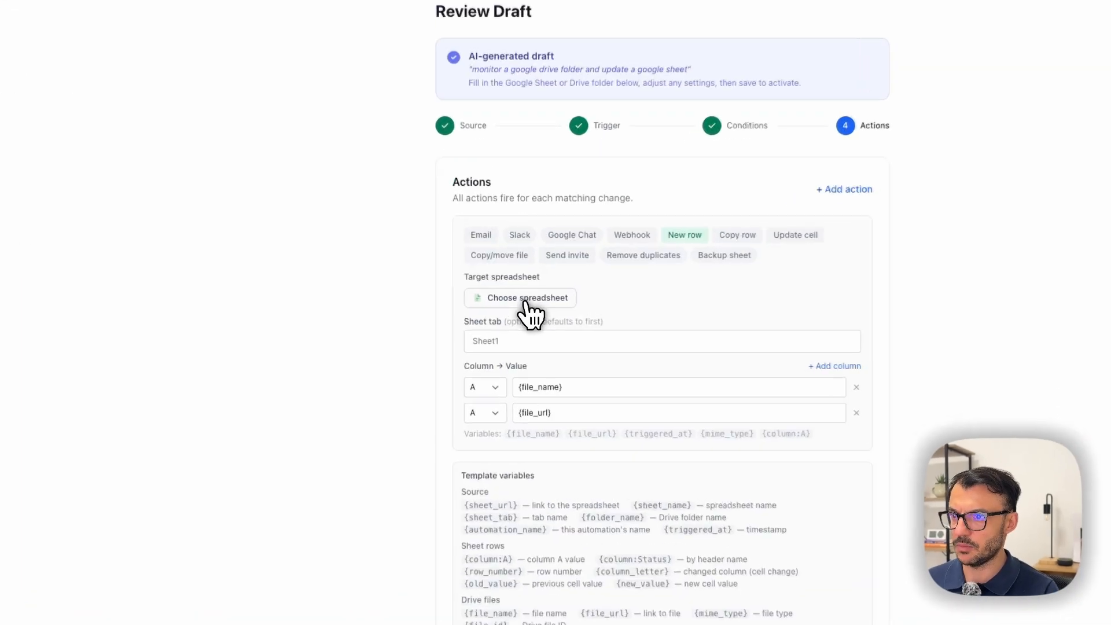
# - Select the "Extension Demo" spreadsheet as the target of the new row action
pyautogui.click(526, 300)
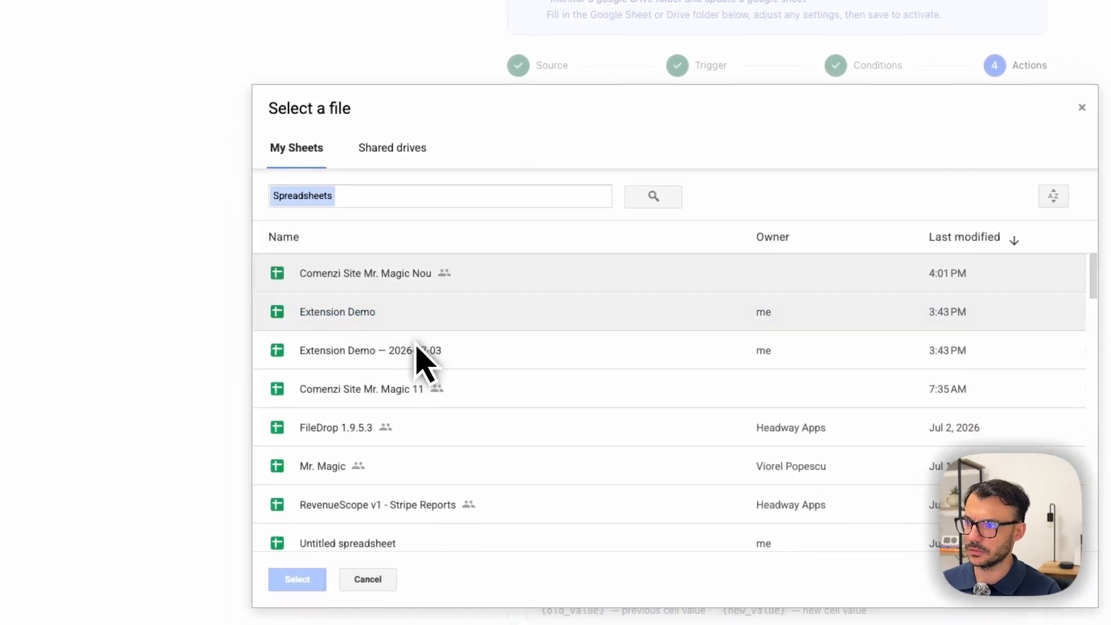
pyautogui.click(336, 313)
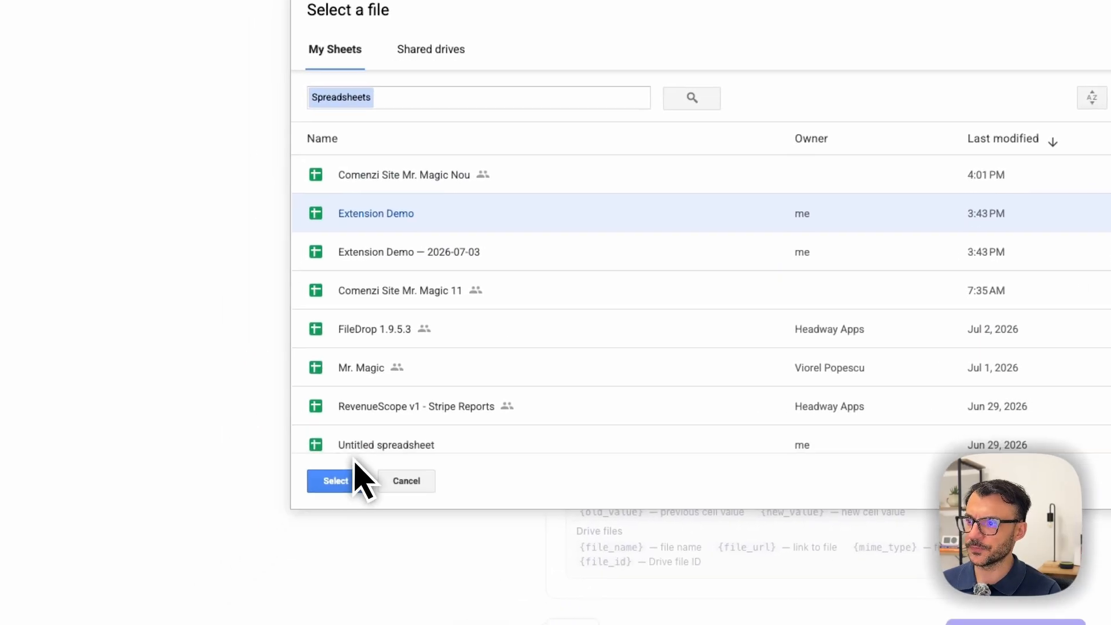
pyautogui.click(363, 461)
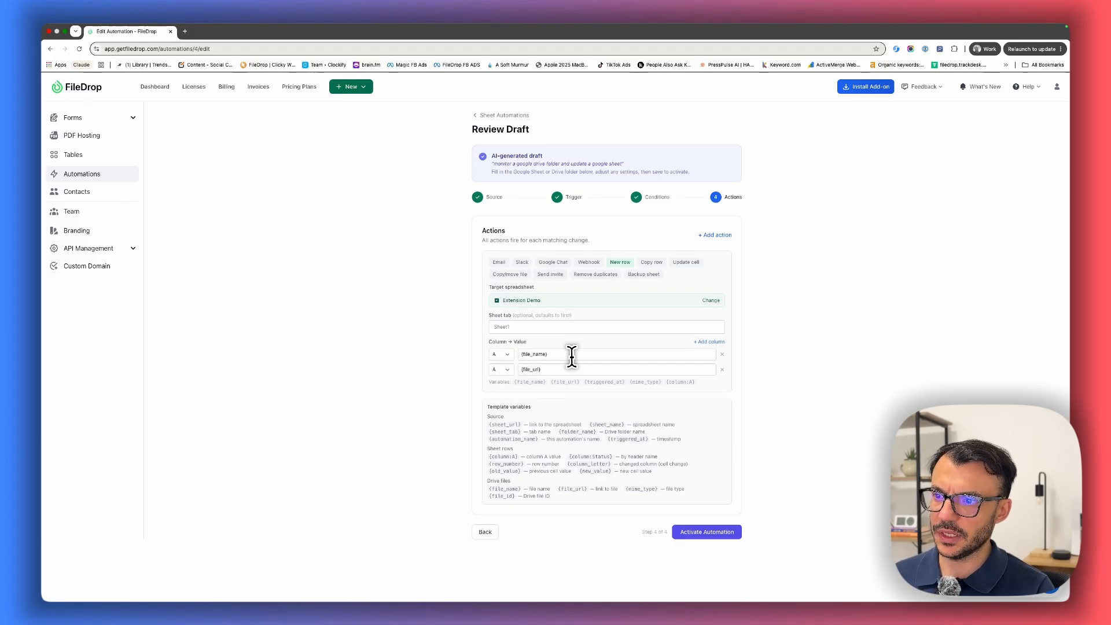
# - Map the {file_url} value to column B and activate the automation
pyautogui.click(502, 370)
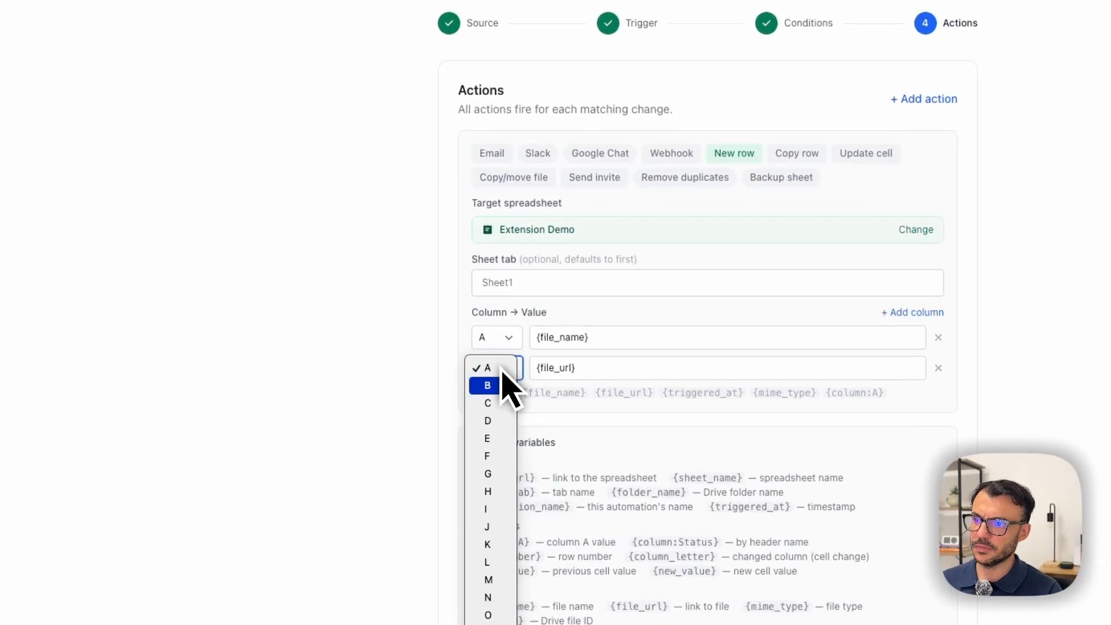
pyautogui.click(503, 386)
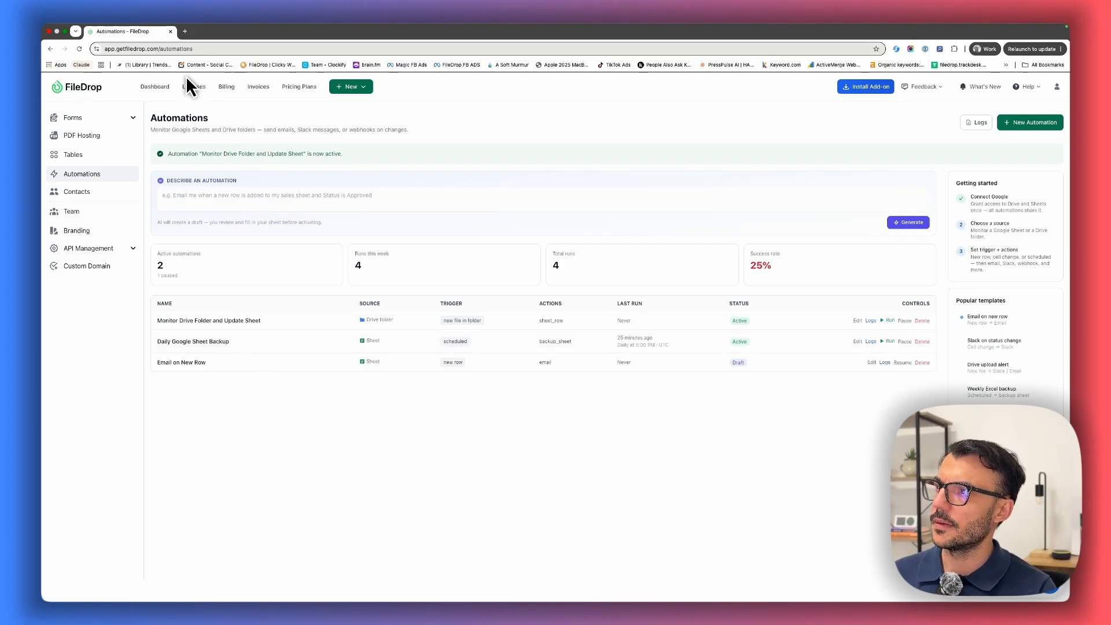
# - Open Google Drive in a new browser tab and go into the "Folder Test 1" folder
pyautogui.click(185, 32)
pyautogui.write('dr')
pyautogui.press('Return')
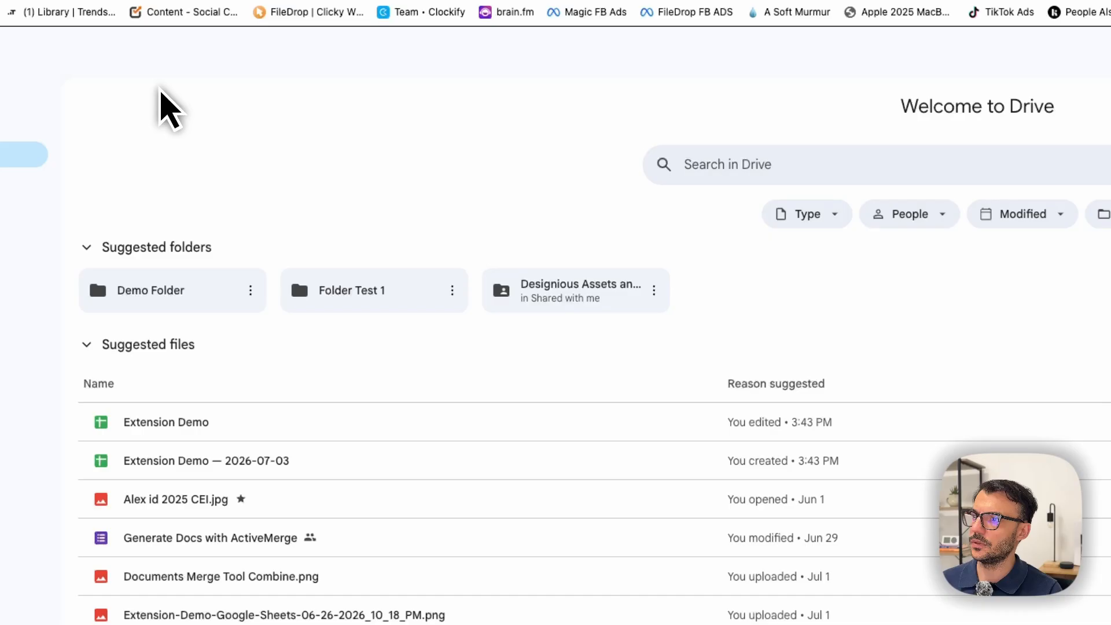
pyautogui.doubleClick(340, 294)
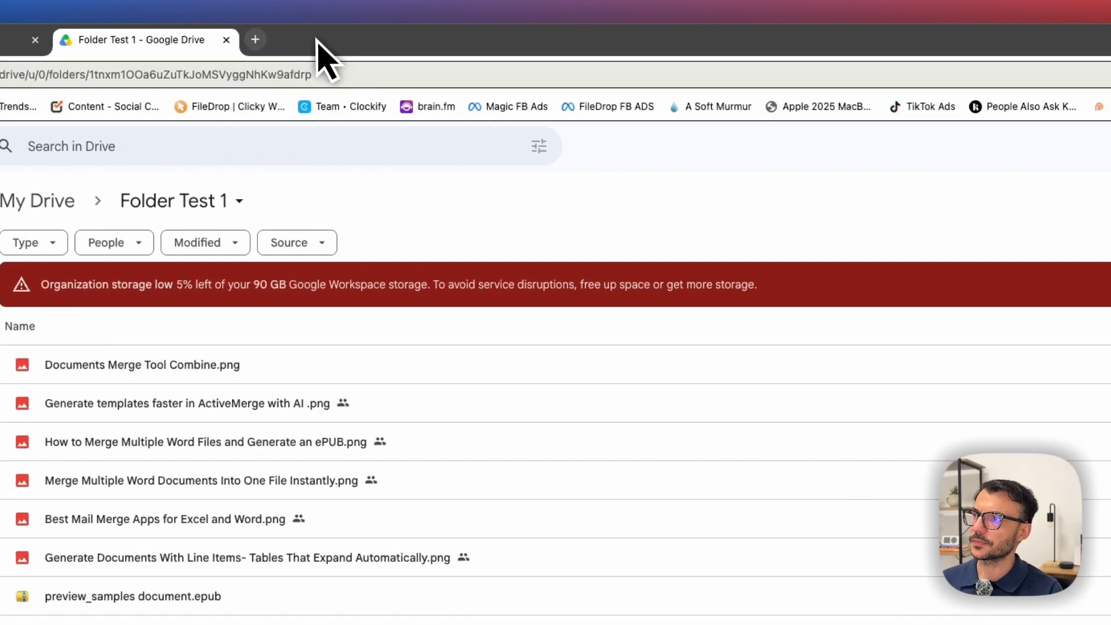
# - Open the "Extension Demo" spreadsheet from Google Drive in another tab and examine where its filled rows end
pyautogui.click(252, 39)
pyautogui.write('dr')
pyautogui.press('Return')
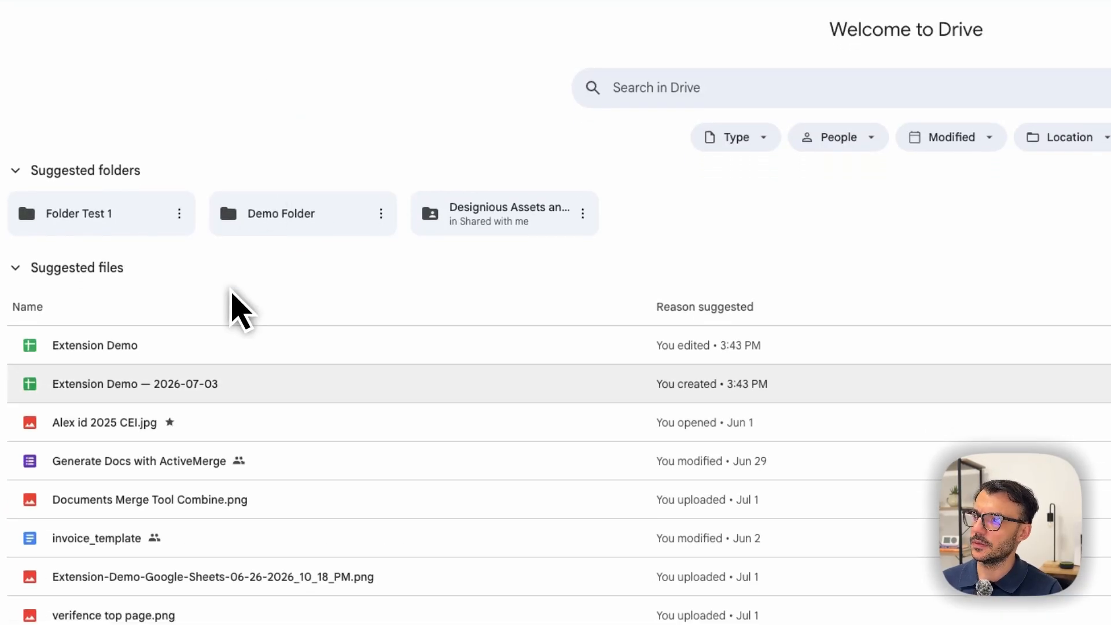
pyautogui.doubleClick(113, 375)
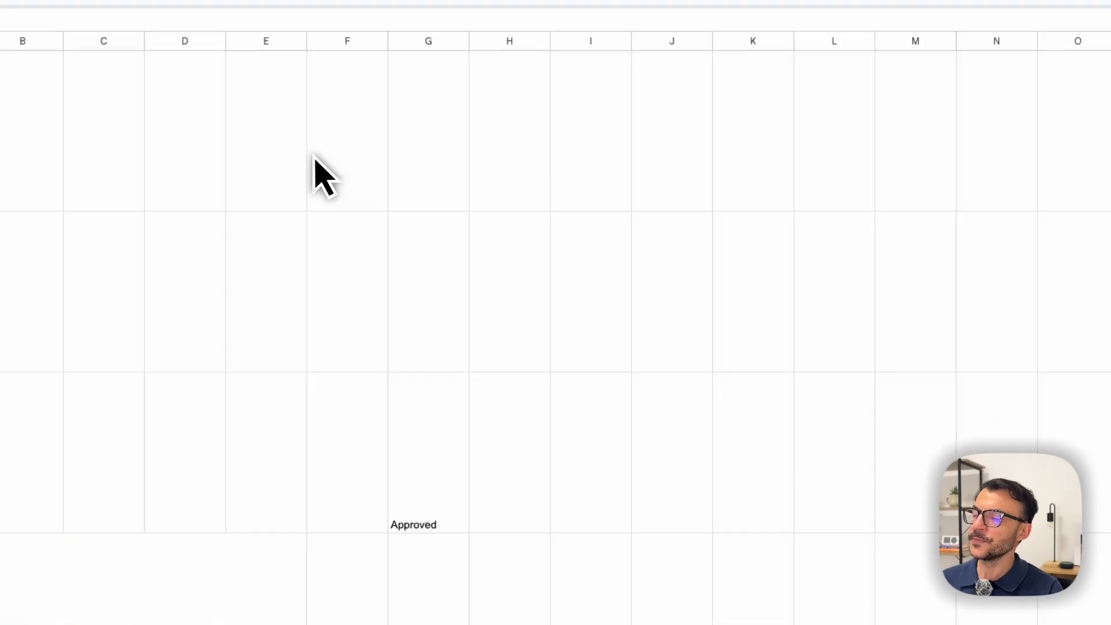
pyautogui.scroll(-3, 292, 186)
pyautogui.scroll(-5, 282, 217)
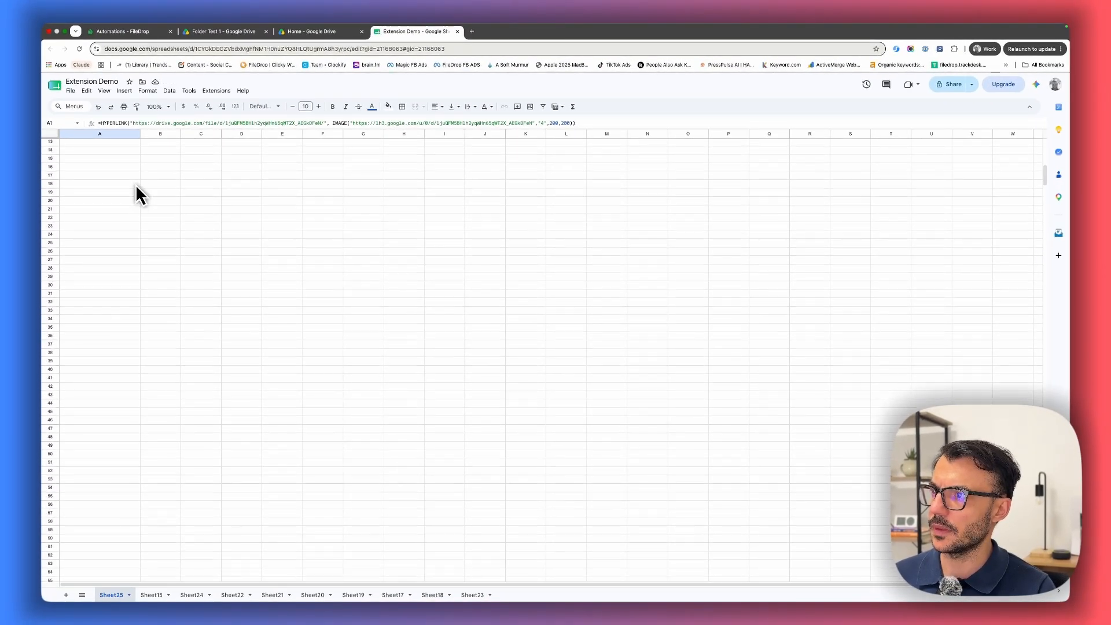
pyautogui.scroll(3, 139, 193)
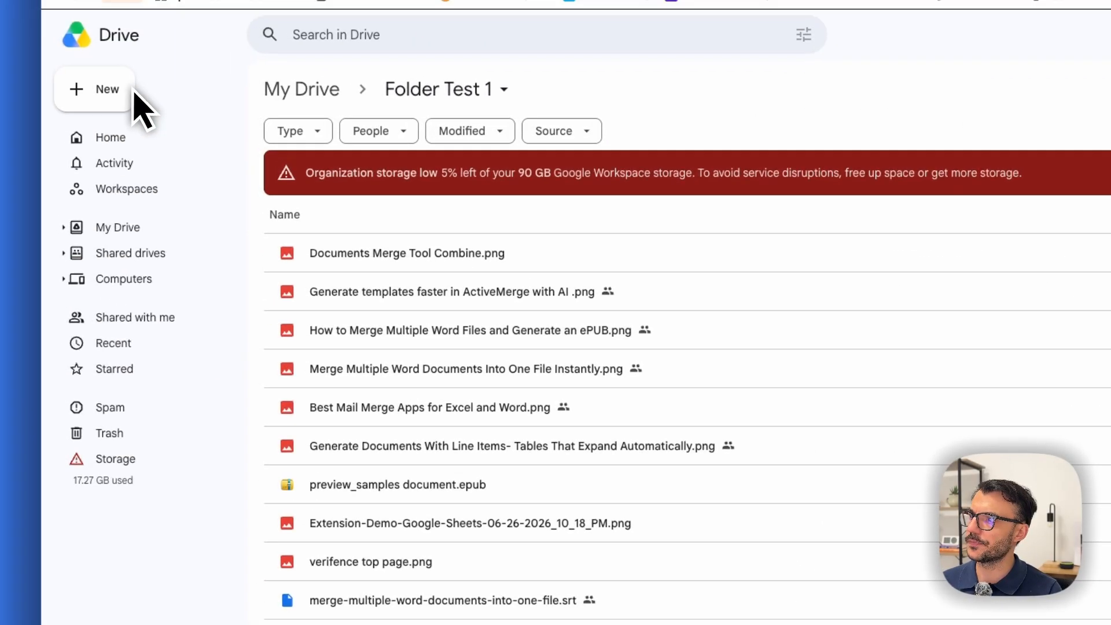
pyautogui.click(475, 44)
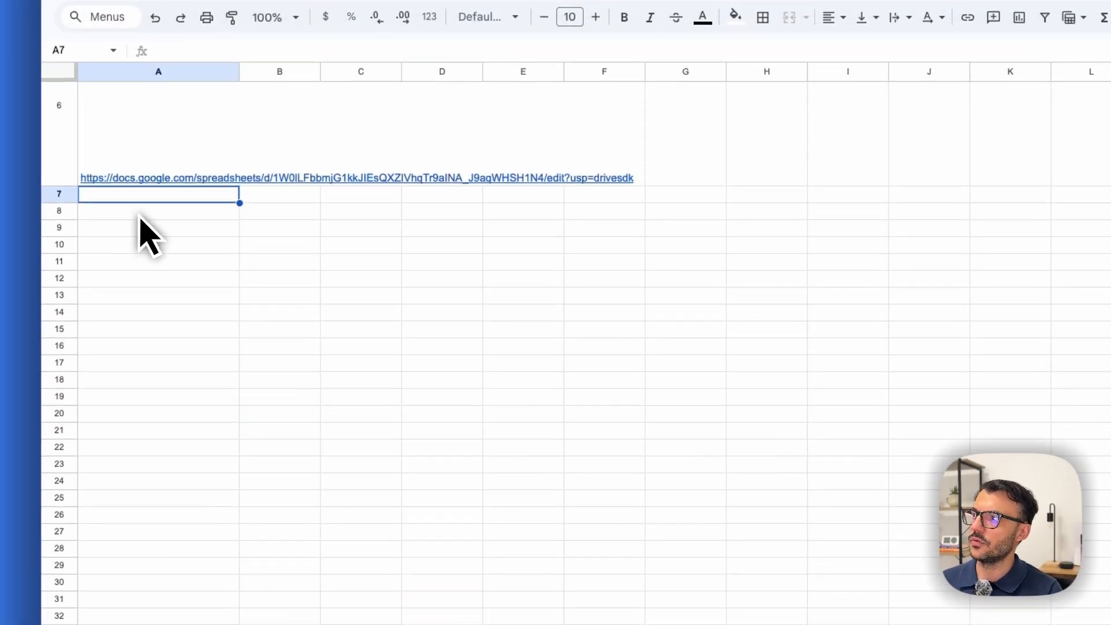
# - Upload "Proforma Invoice Template for ActiveMerge - 30Jun26 - IFC Global - Passion Logo.docx" from the Temporary folder into "Folder Test 1" in Google Drive
pyautogui.click(161, 44)
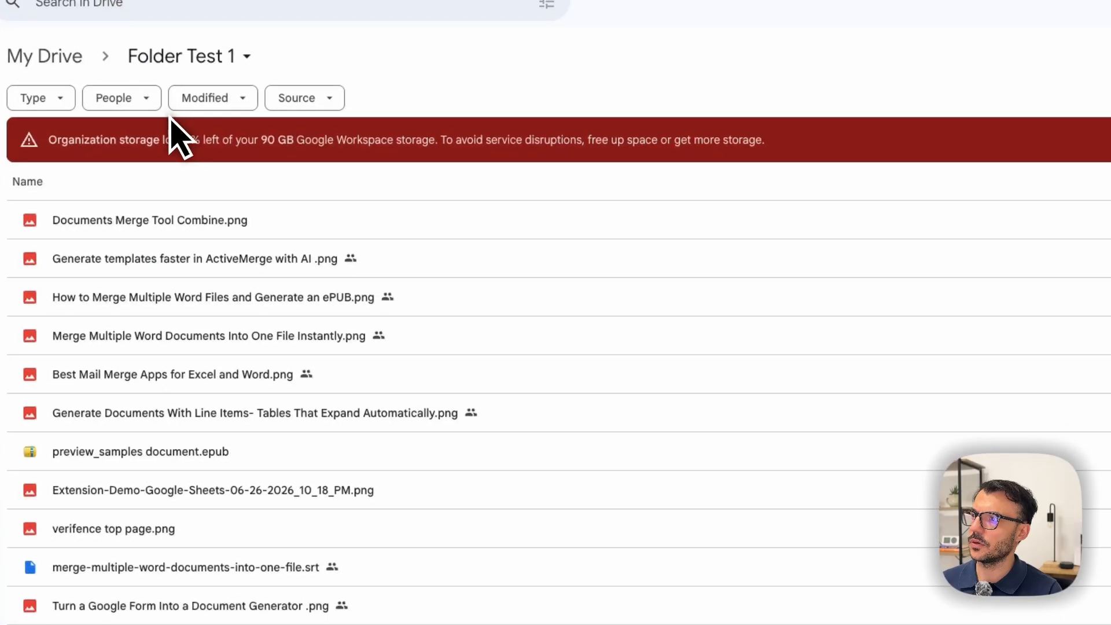
pyautogui.click(115, 85)
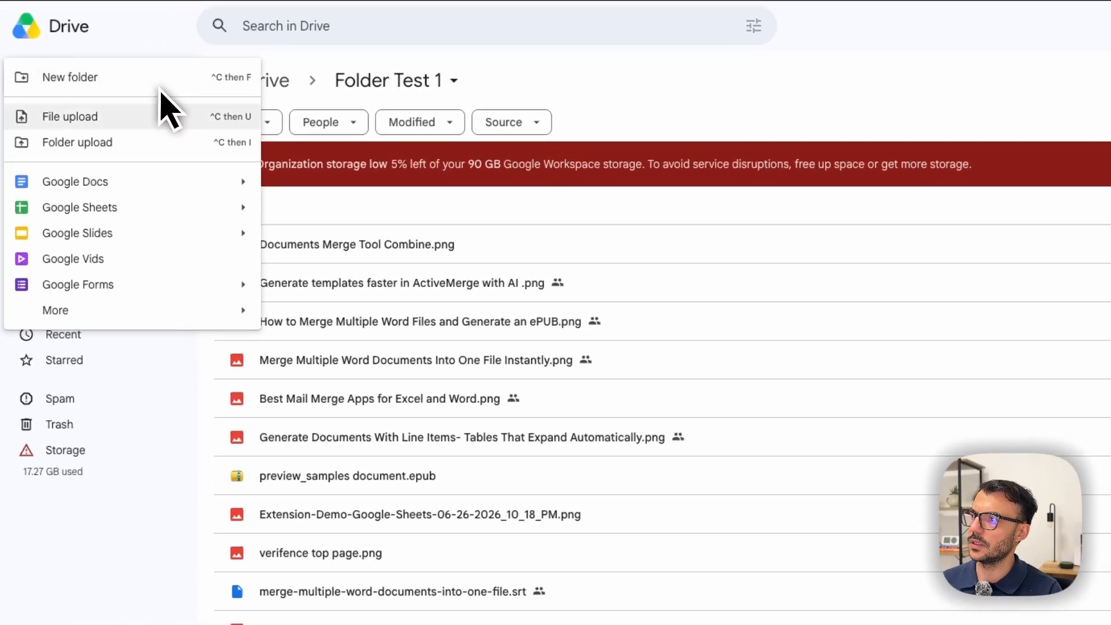
pyautogui.click(26, 108)
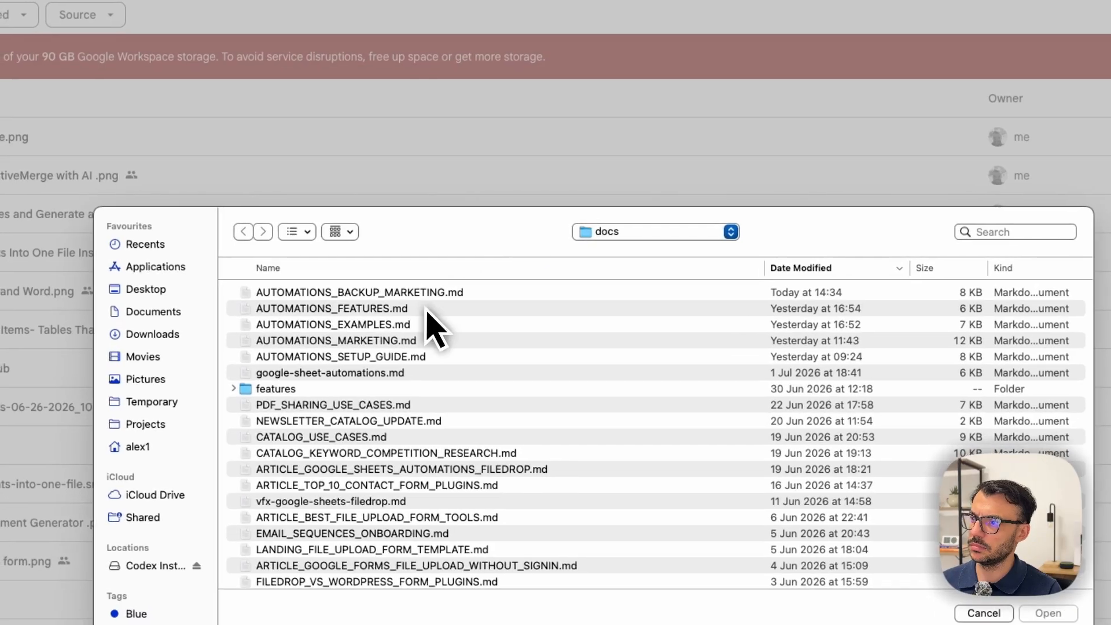
pyautogui.click(147, 429)
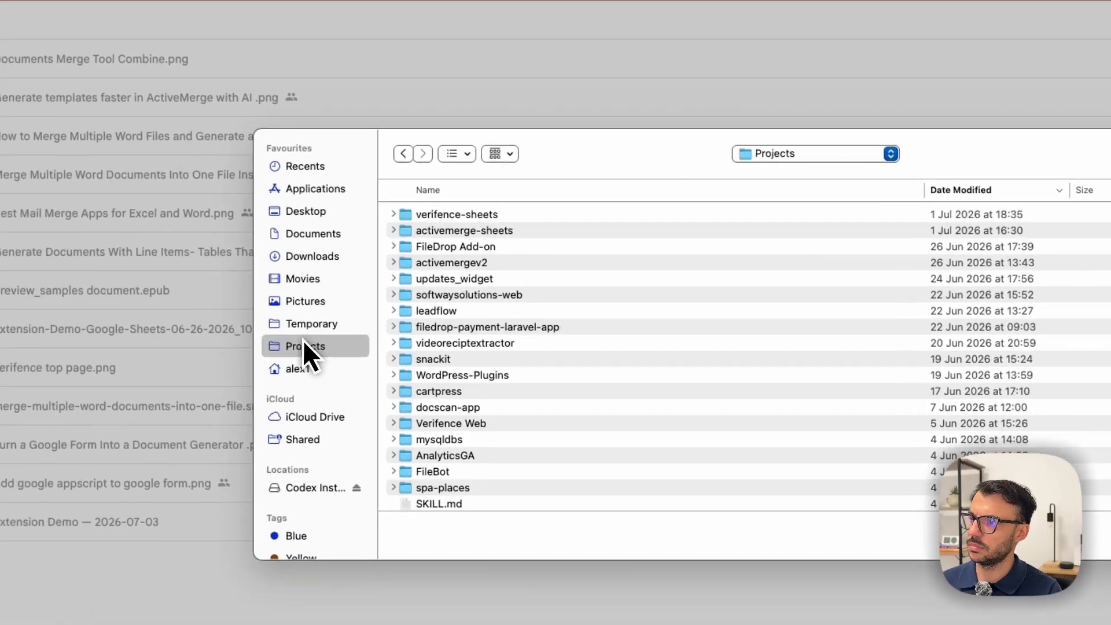
pyautogui.click(146, 406)
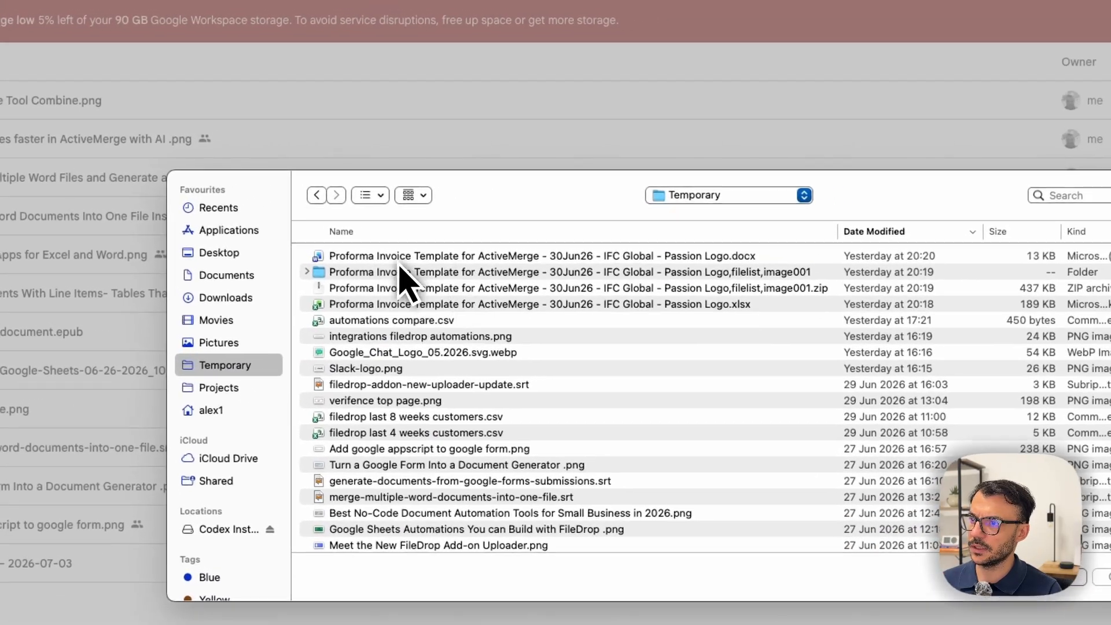
pyautogui.click(509, 228)
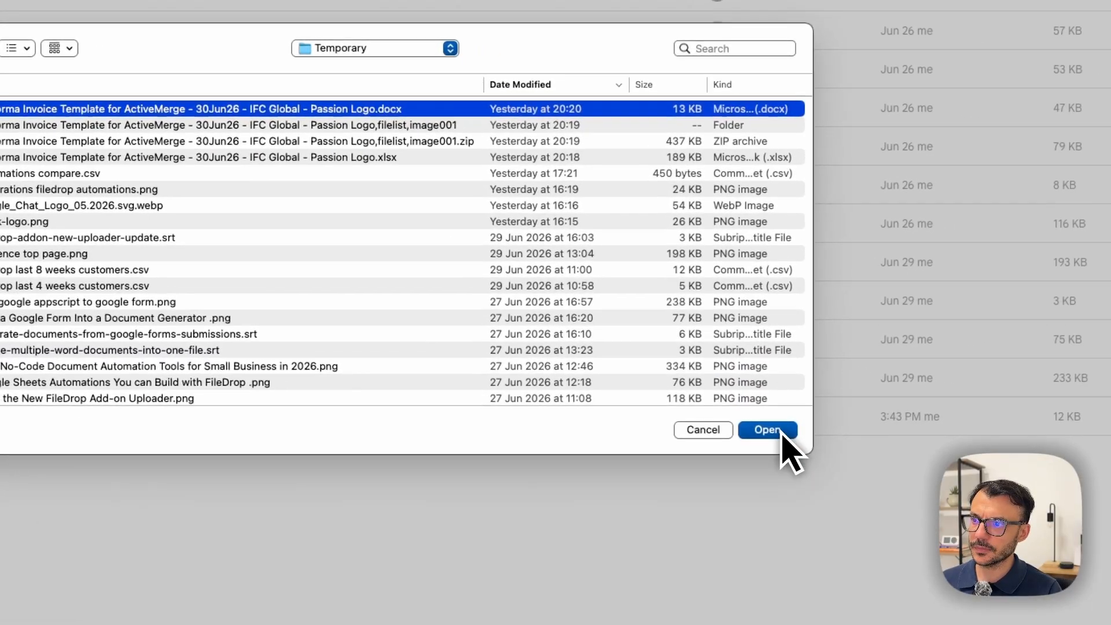
pyautogui.click(921, 462)
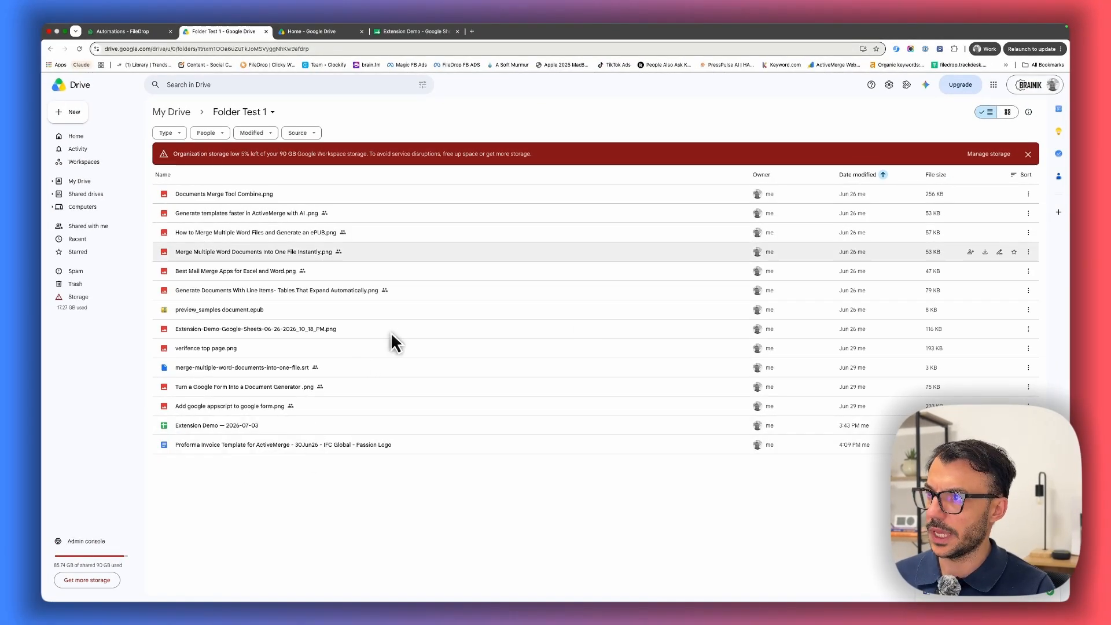
# - Check the "Extension Demo" spreadsheet for a row about the uploaded file, and the folder automation's last run in FileDrop
pyautogui.click(410, 31)
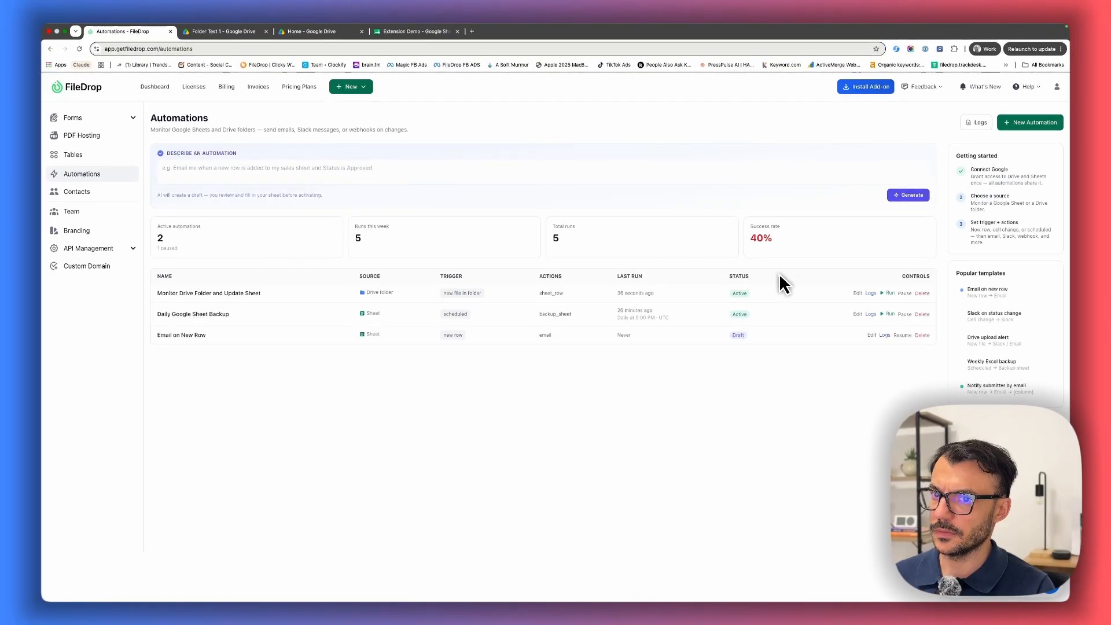
pyautogui.click(408, 31)
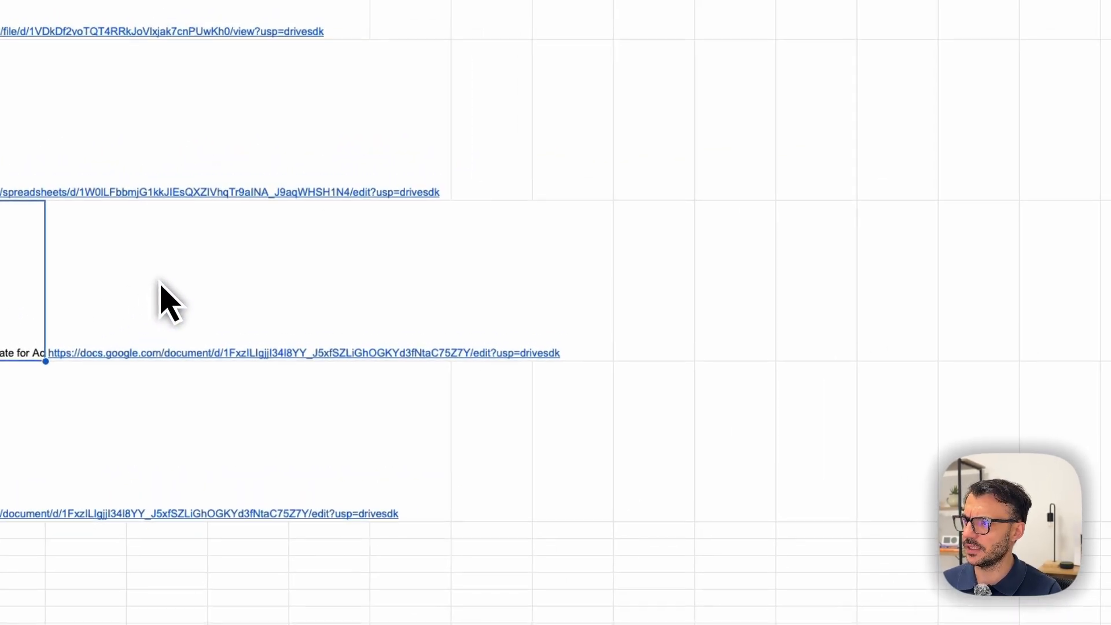
pyautogui.click(150, 280)
pyautogui.click(69, 271)
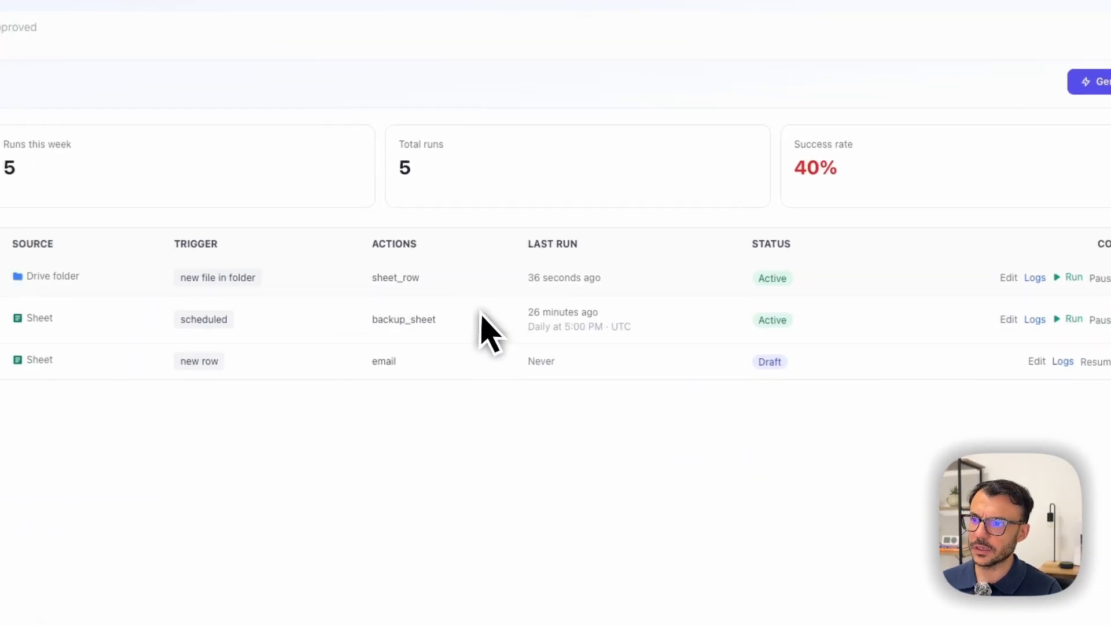
pyautogui.tripleClick(634, 285)
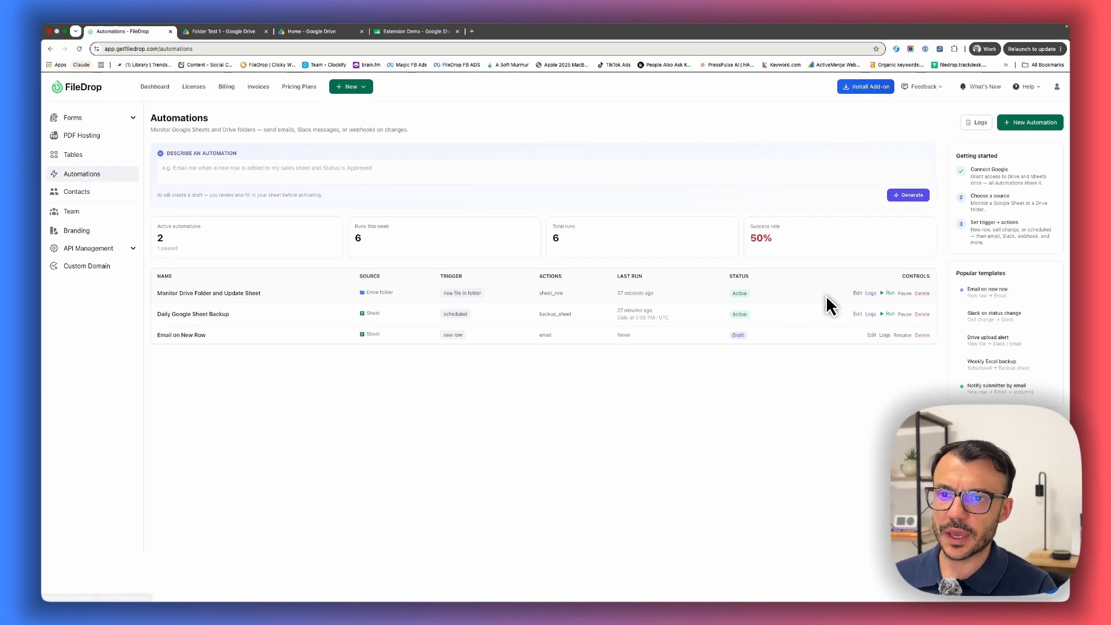
# - Review the source, trigger, conditions and actions of "Monitor Drive Folder and Update Sheet" and return to the automations list
pyautogui.click(858, 292)
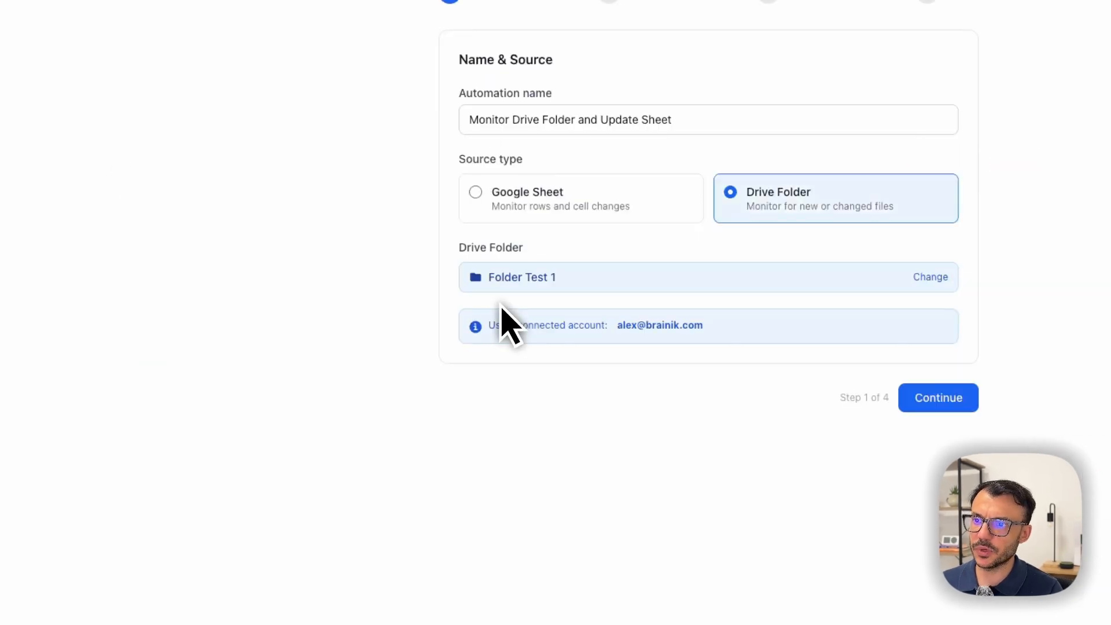
pyautogui.click(665, 130)
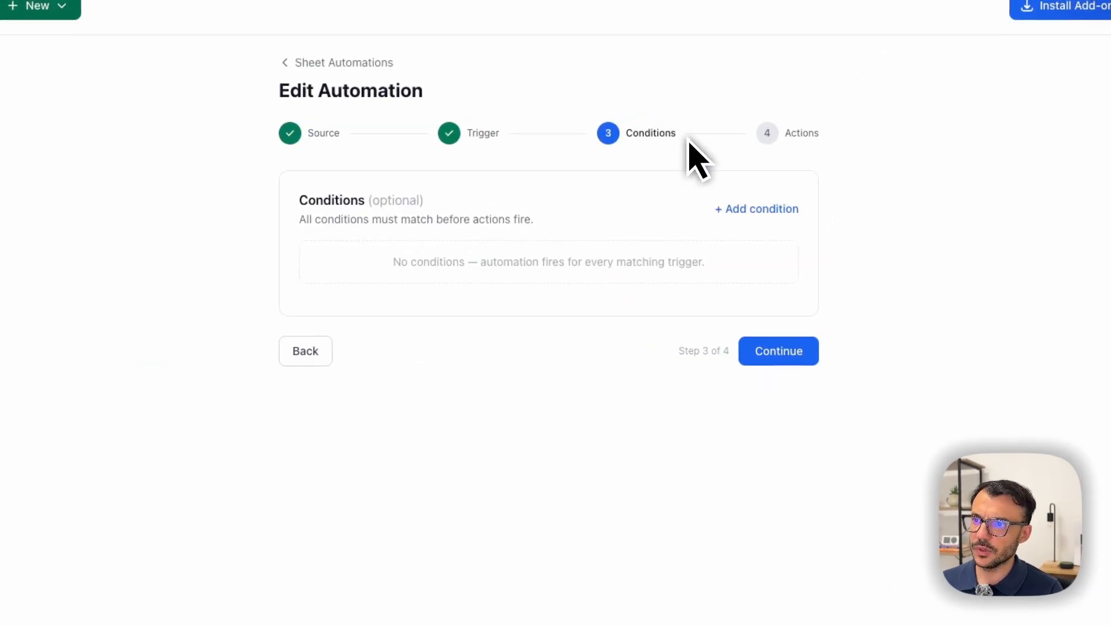
pyautogui.click(764, 134)
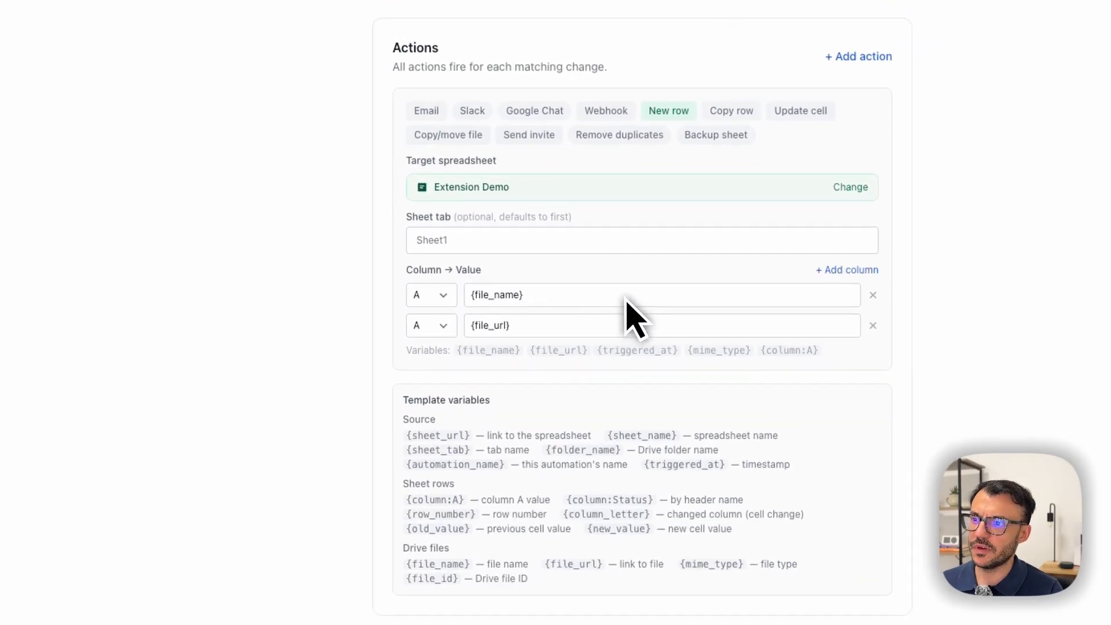
pyautogui.click(665, 140)
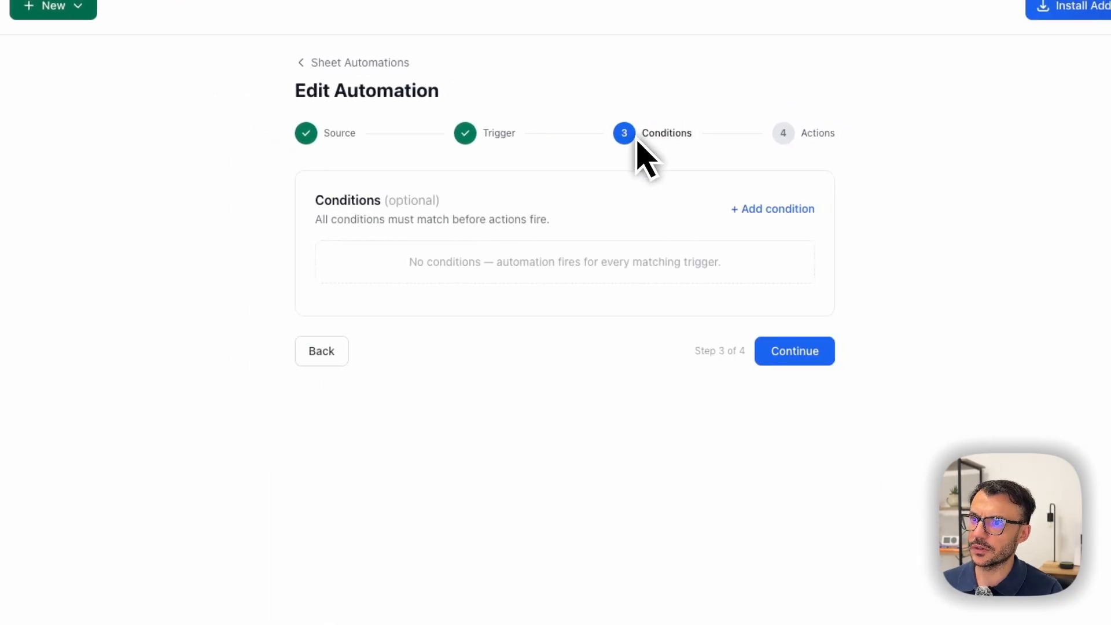
pyautogui.click(499, 136)
pyautogui.click(347, 134)
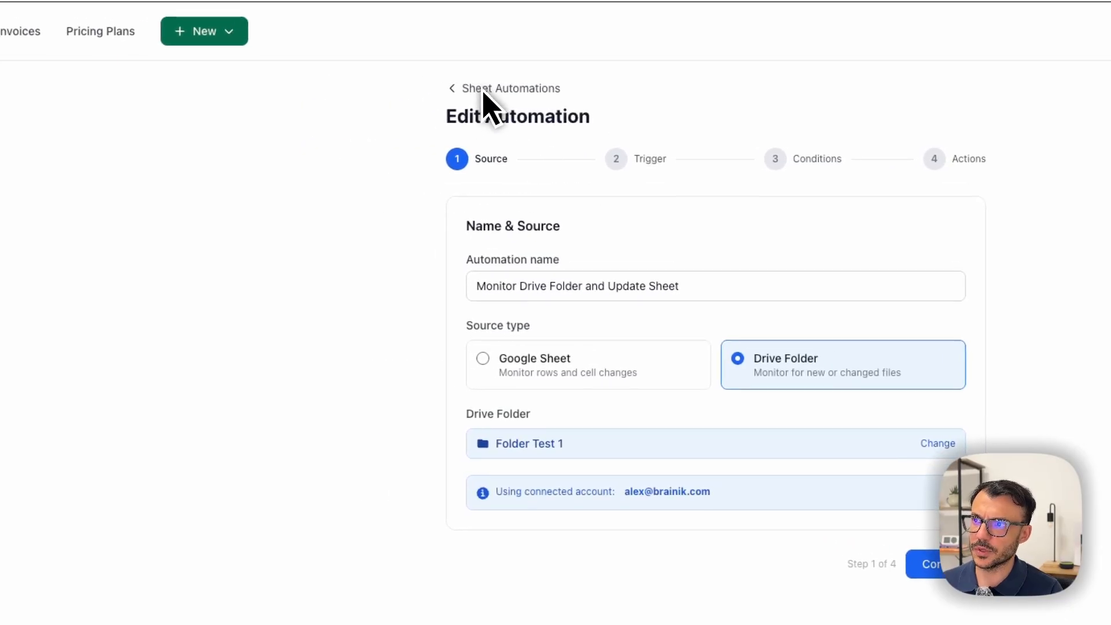
pyautogui.click(484, 91)
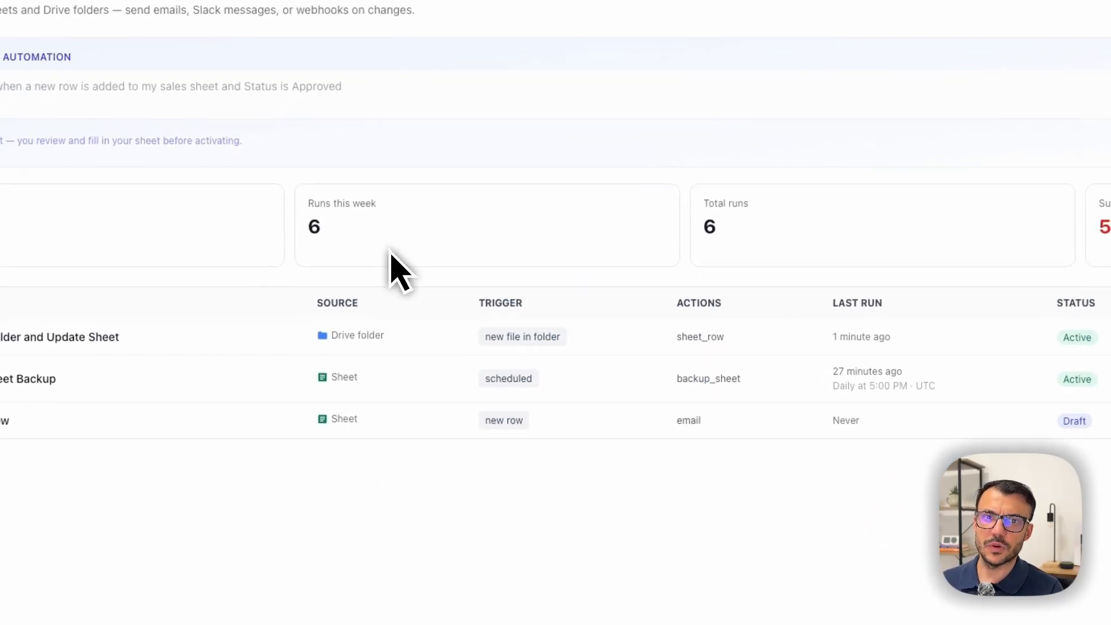